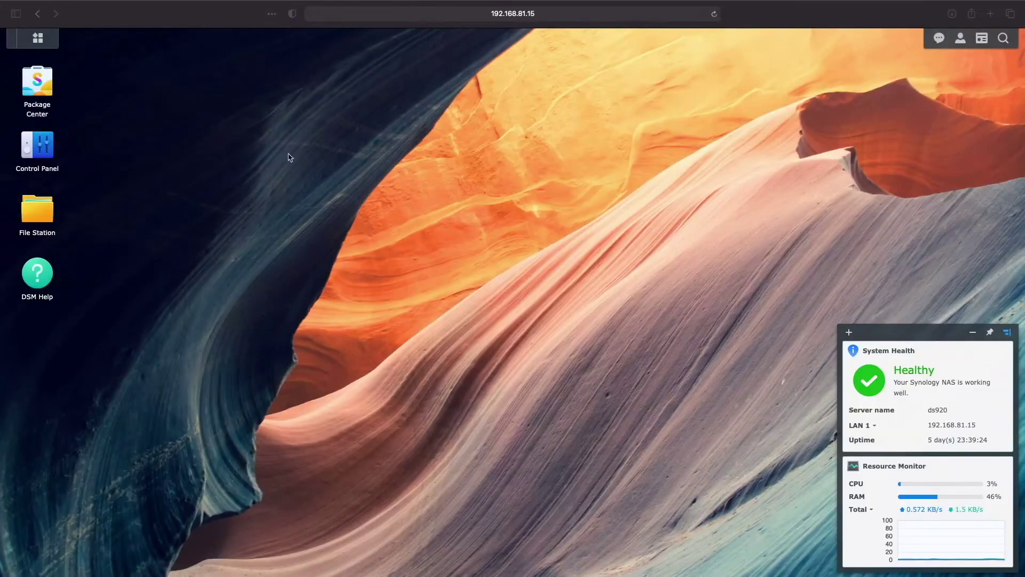
- Start a new DDNS entry from Control Panel > External Access > DDNS and view the provider list
{"action": "left_click", "coordinate": [45, 154]}
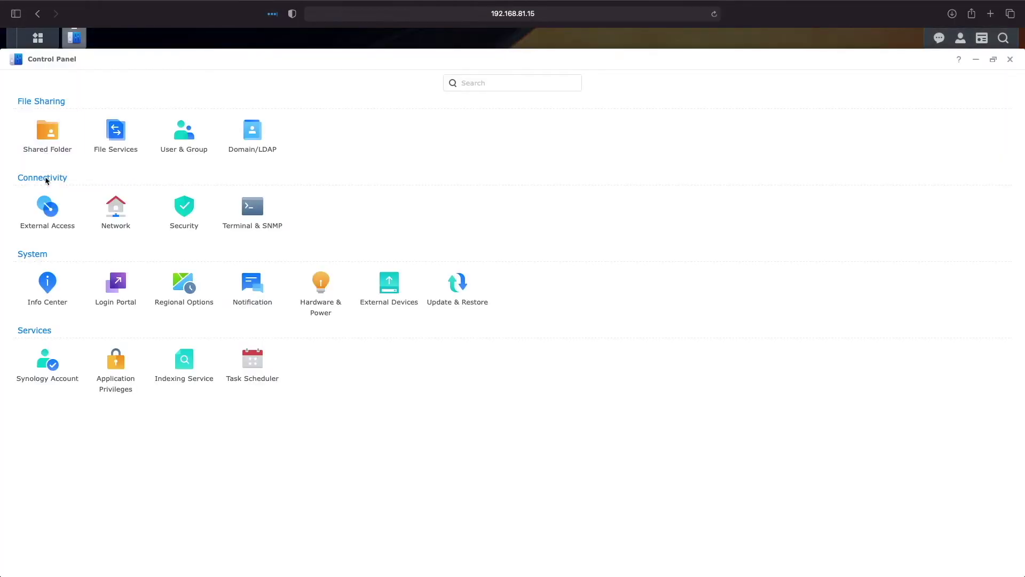
{"action": "left_click", "coordinate": [47, 210]}
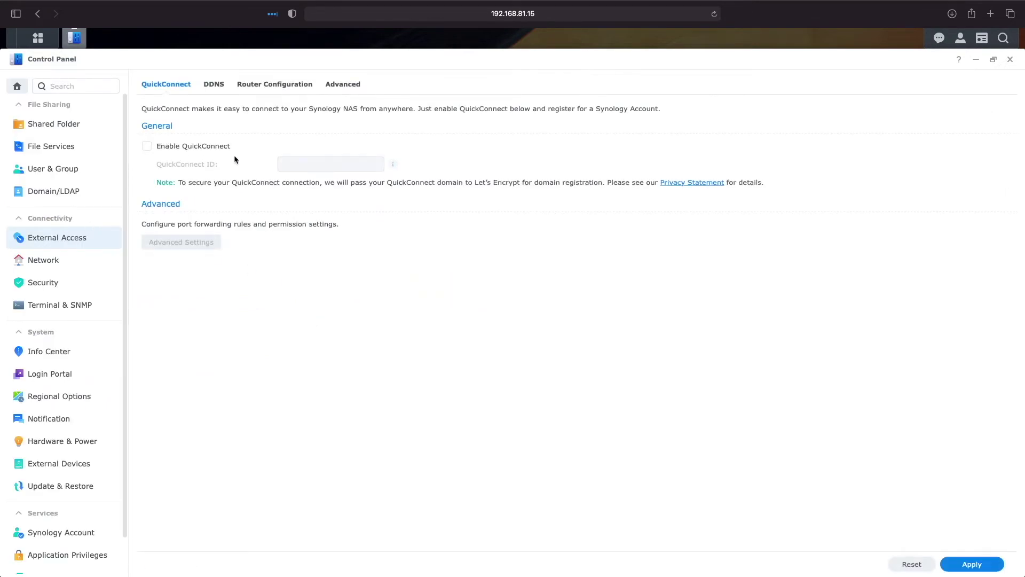
{"action": "left_click", "coordinate": [214, 86]}
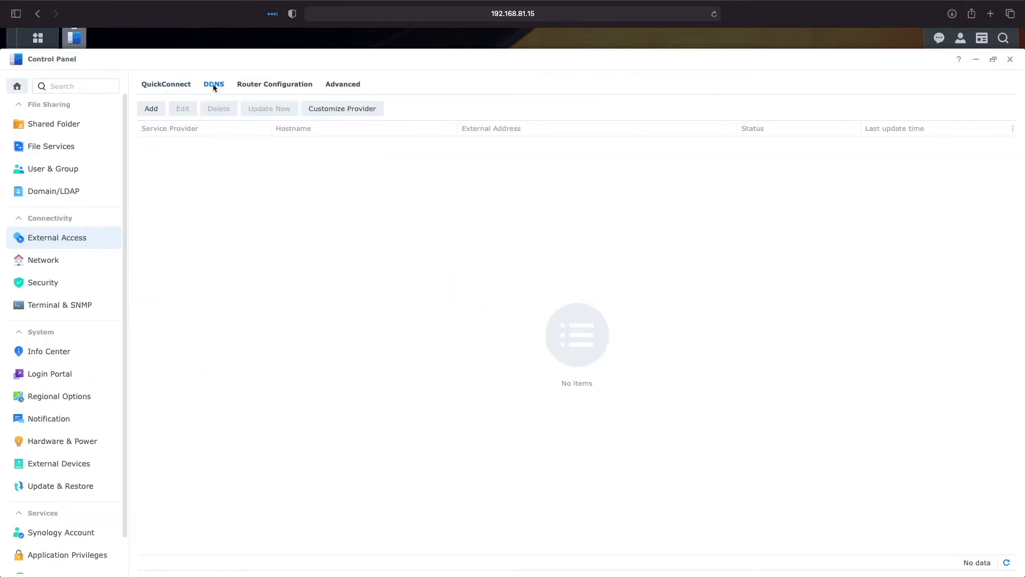
{"action": "left_click", "coordinate": [153, 108]}
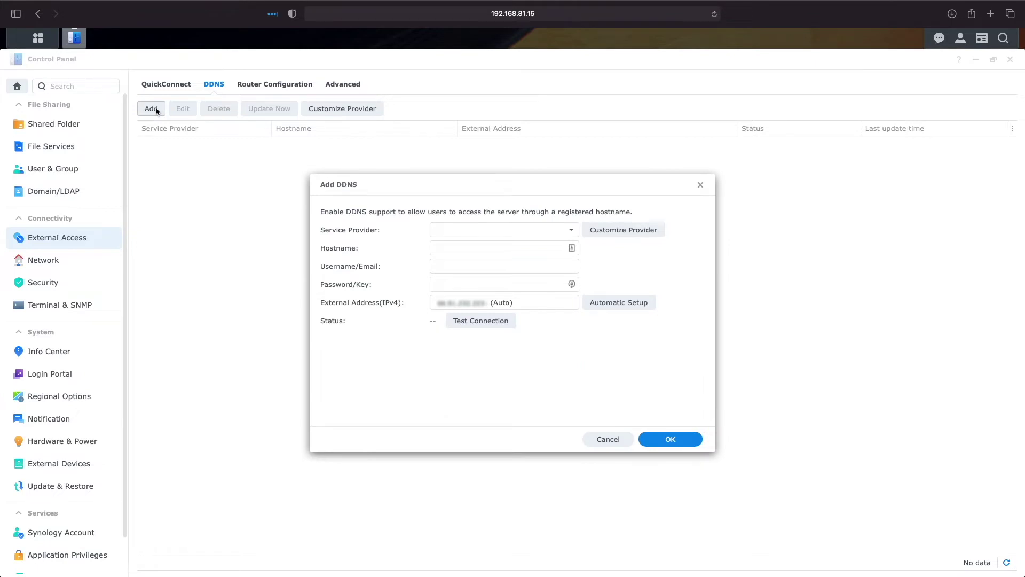
{"action": "left_click", "coordinate": [570, 230]}
- Choose Synology as provider, enter hostname da-tech-tips, and sign in to the Synology Account
{"action": "left_click", "coordinate": [543, 250]}
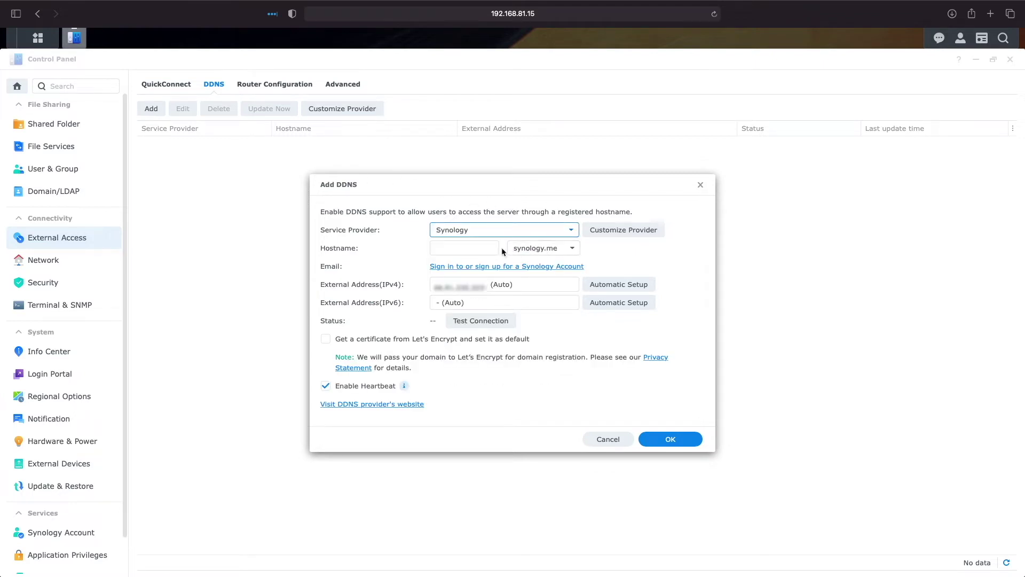
{"action": "left_click", "coordinate": [487, 248]}
{"action": "type", "text": "da-tech-tips"}
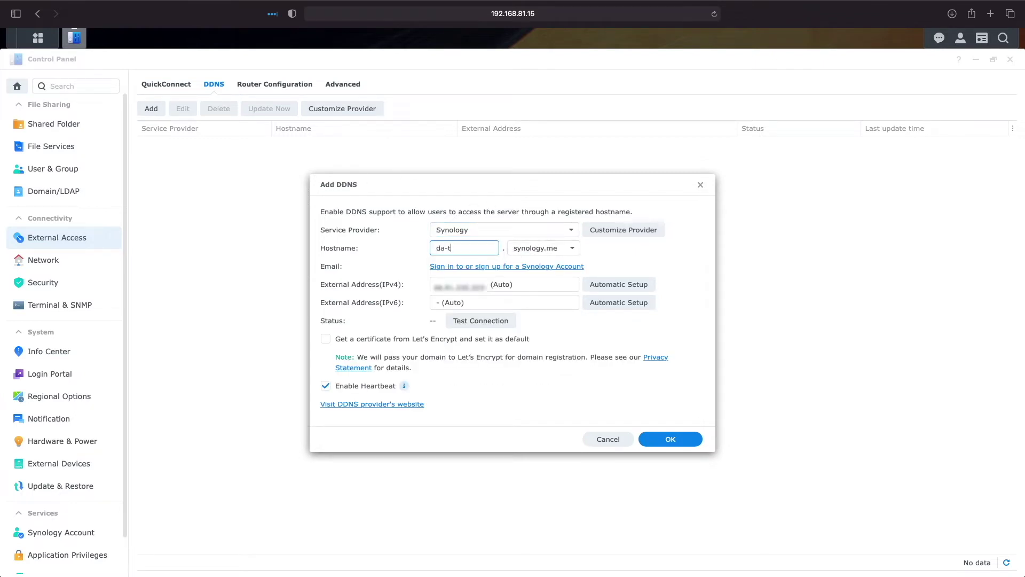
{"action": "left_click", "coordinate": [496, 266]}
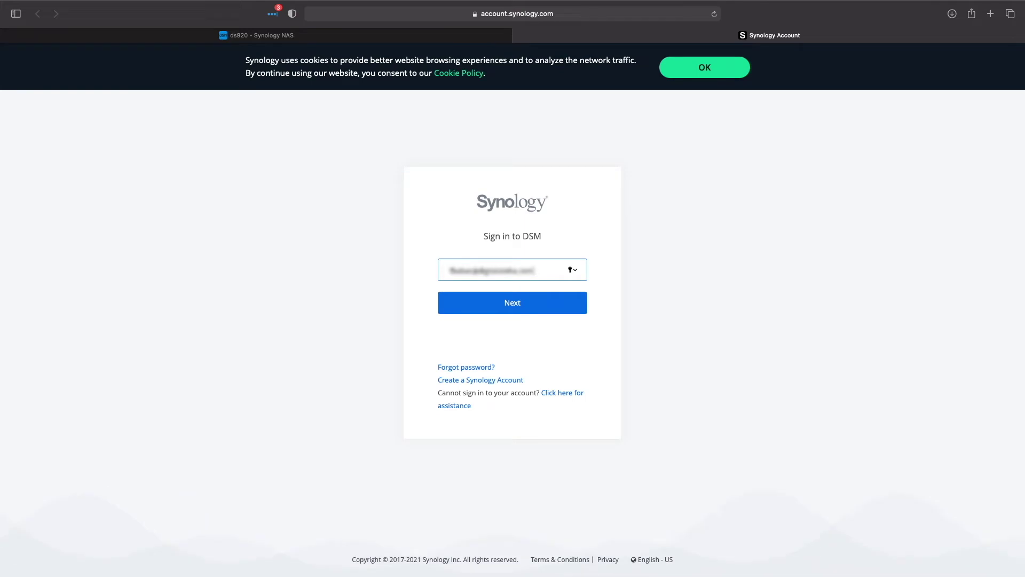
{"action": "key", "text": "Return"}
{"action": "key", "text": "Return"}
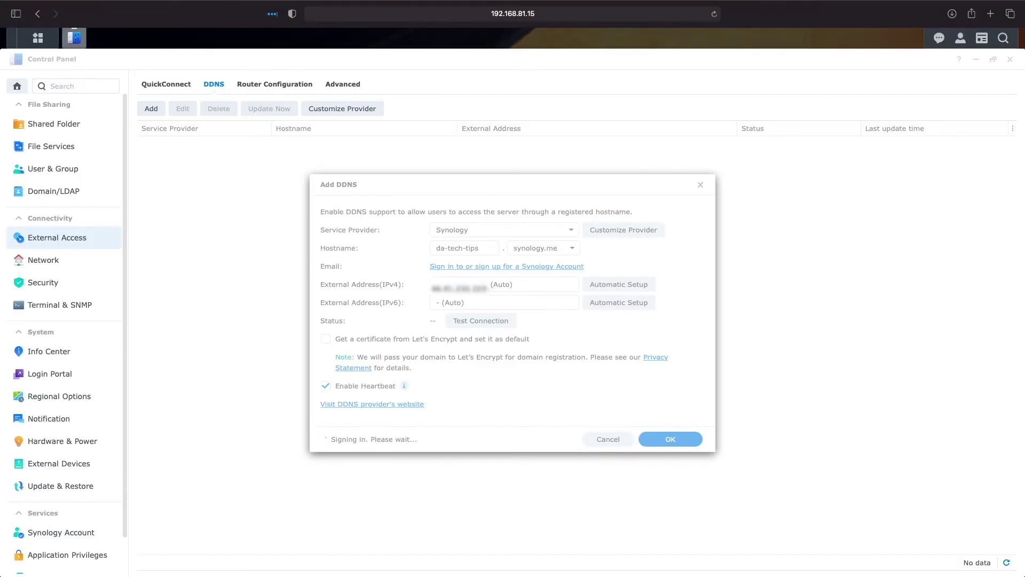
- Switch the DDNS provider to ChangeIP.com, then reopen the provider list
{"action": "left_click", "coordinate": [572, 233]}
{"action": "left_click", "coordinate": [557, 264]}
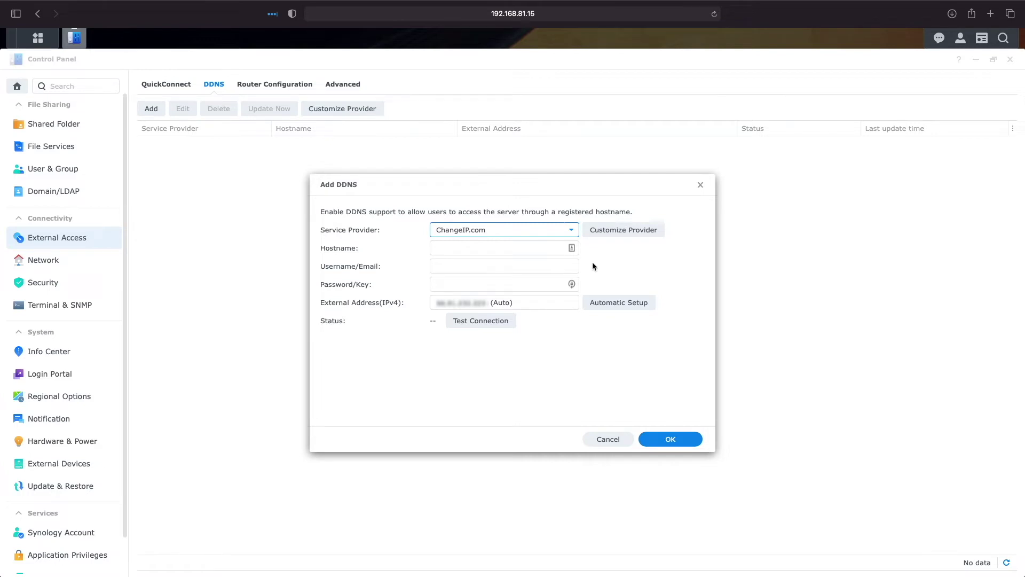
{"action": "left_click", "coordinate": [570, 230]}
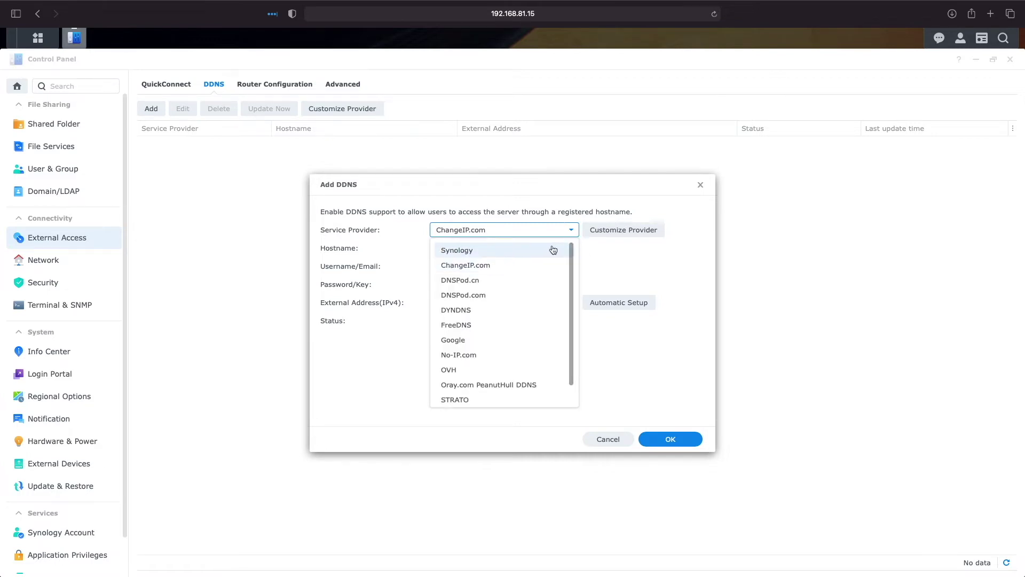
- Set provider back to Synology, request a Let's Encrypt certificate, test connection (Normal), and save
{"action": "left_click", "coordinate": [553, 250]}
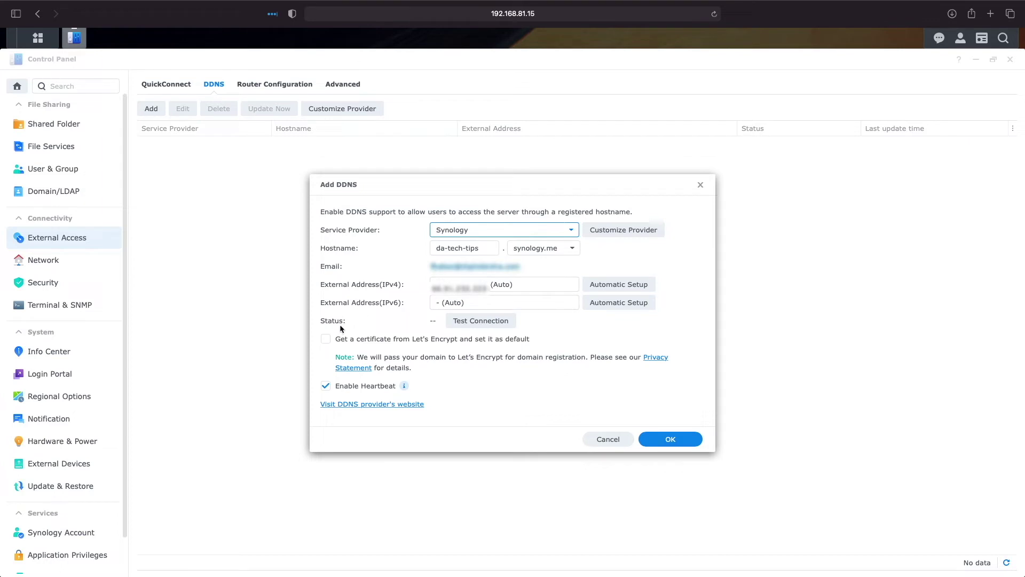
{"action": "left_click", "coordinate": [325, 339]}
{"action": "mouse_move", "coordinate": [405, 390]}
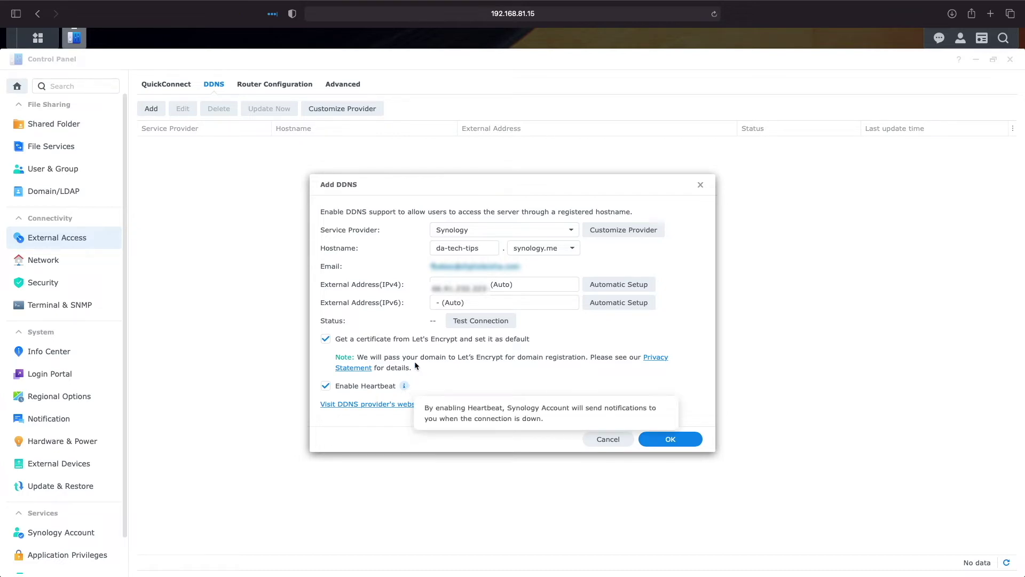
{"action": "left_click", "coordinate": [459, 322]}
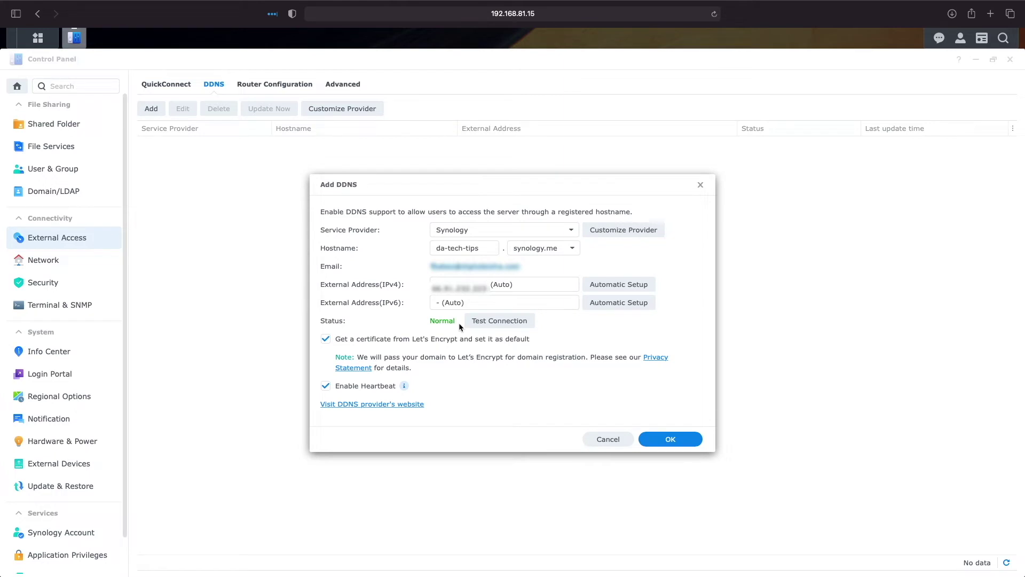
{"action": "left_click", "coordinate": [656, 438]}
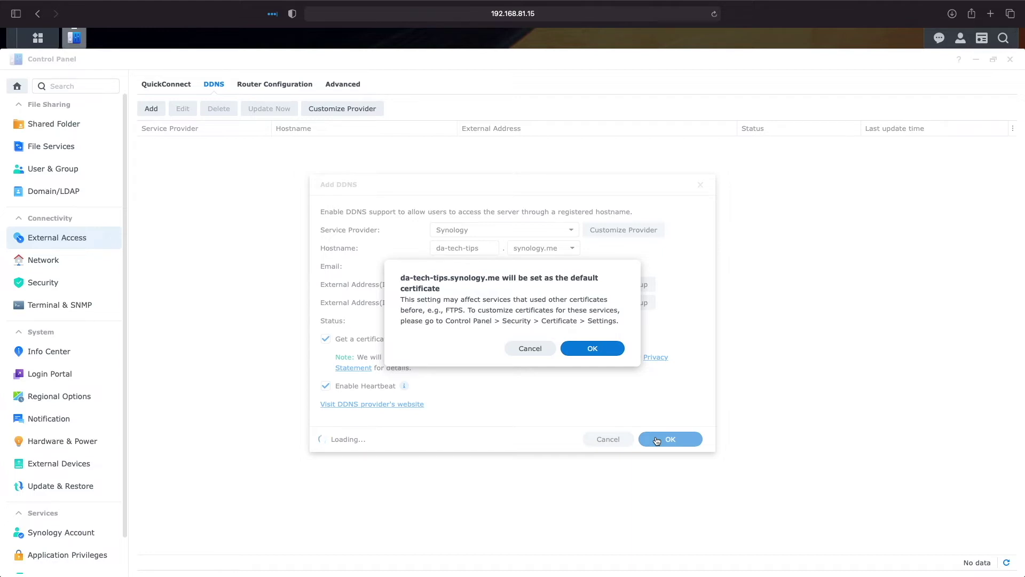
- Accept da-tech-tips.synology.me's certificate as the default certificate
{"action": "left_click", "coordinate": [596, 357]}
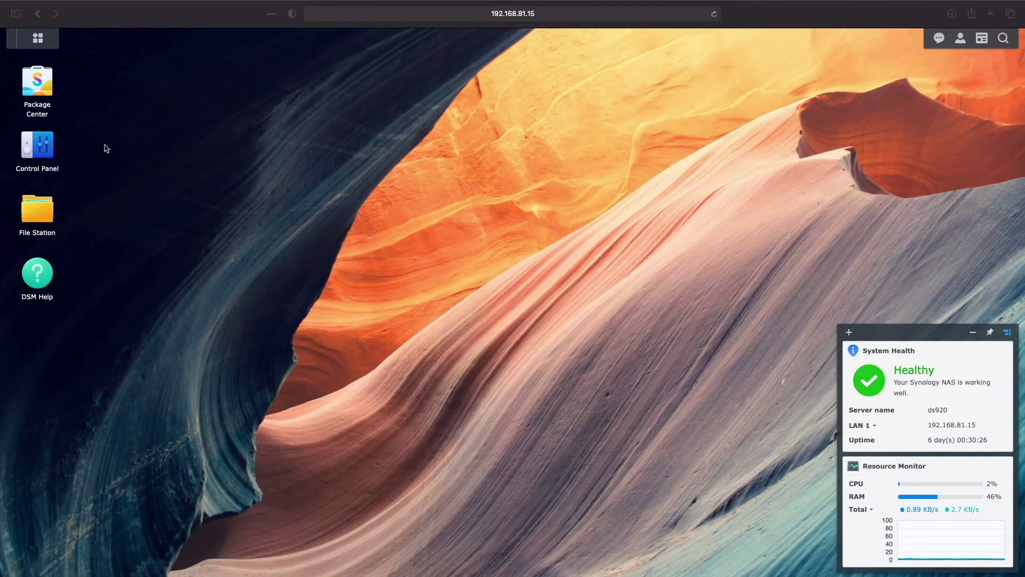
- Run the router setup connection checks under External Access > Router Configuration
{"action": "left_click", "coordinate": [43, 145]}
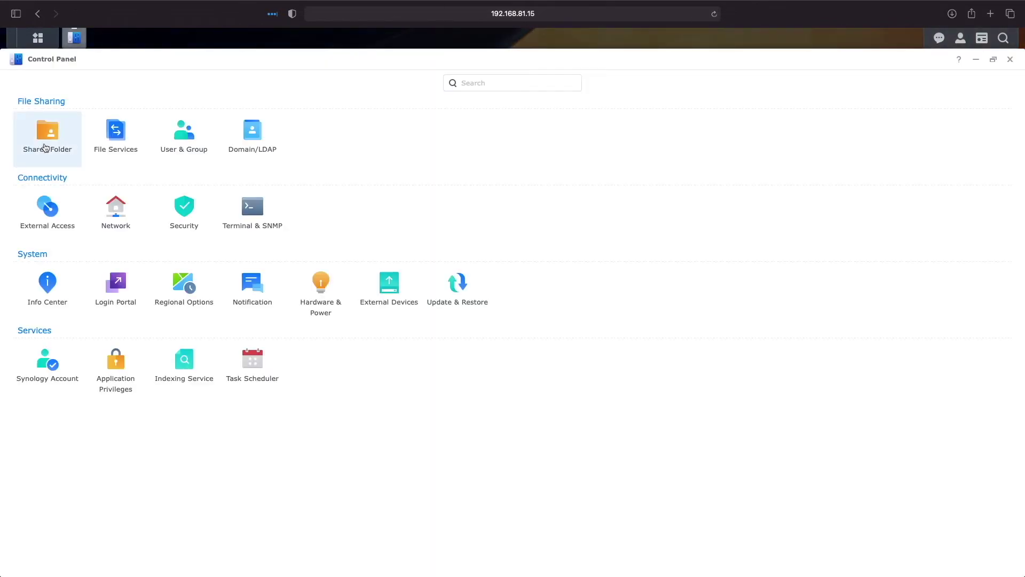
{"action": "left_click", "coordinate": [47, 208]}
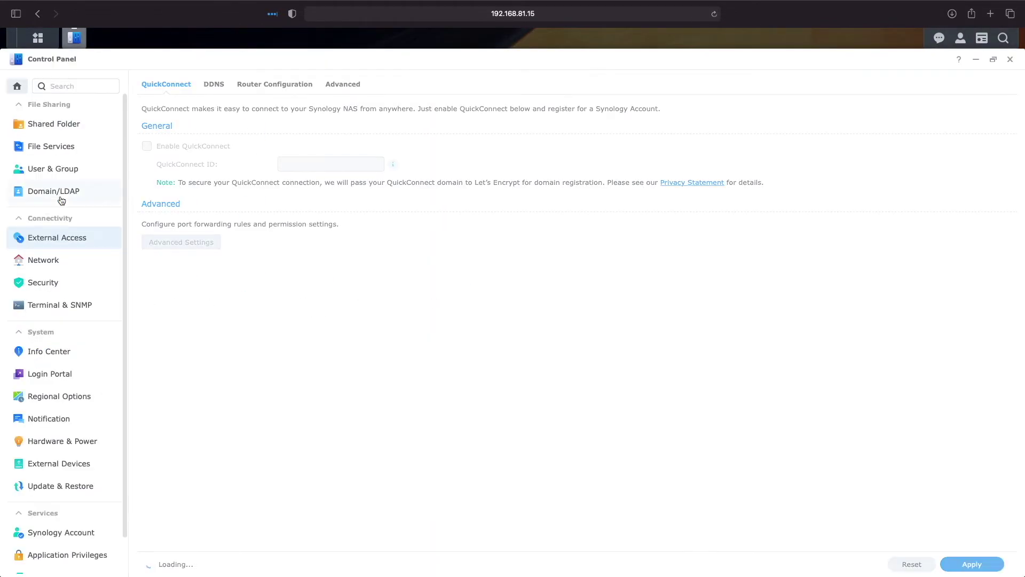
{"action": "left_click", "coordinate": [264, 84]}
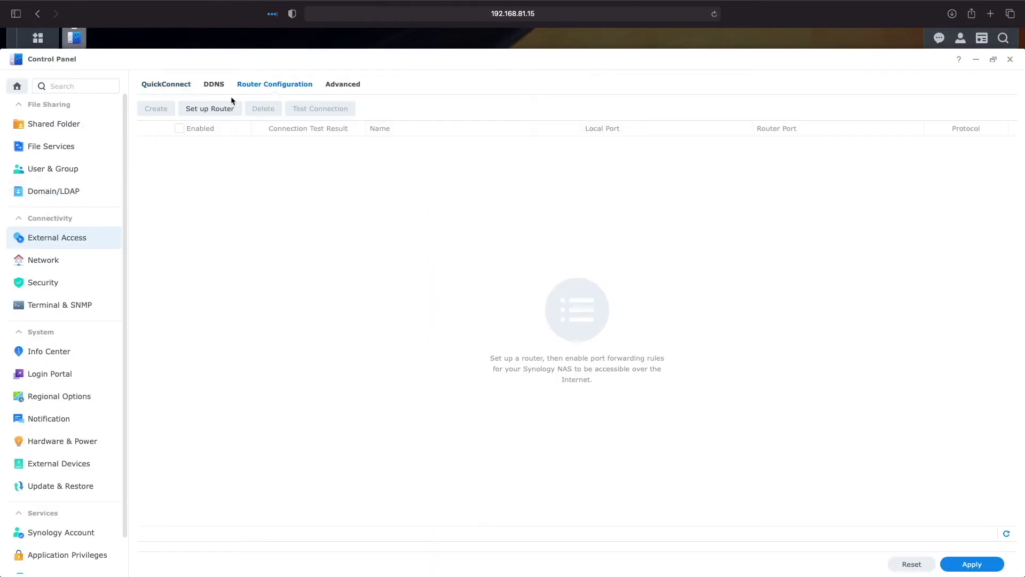
{"action": "left_click", "coordinate": [218, 108]}
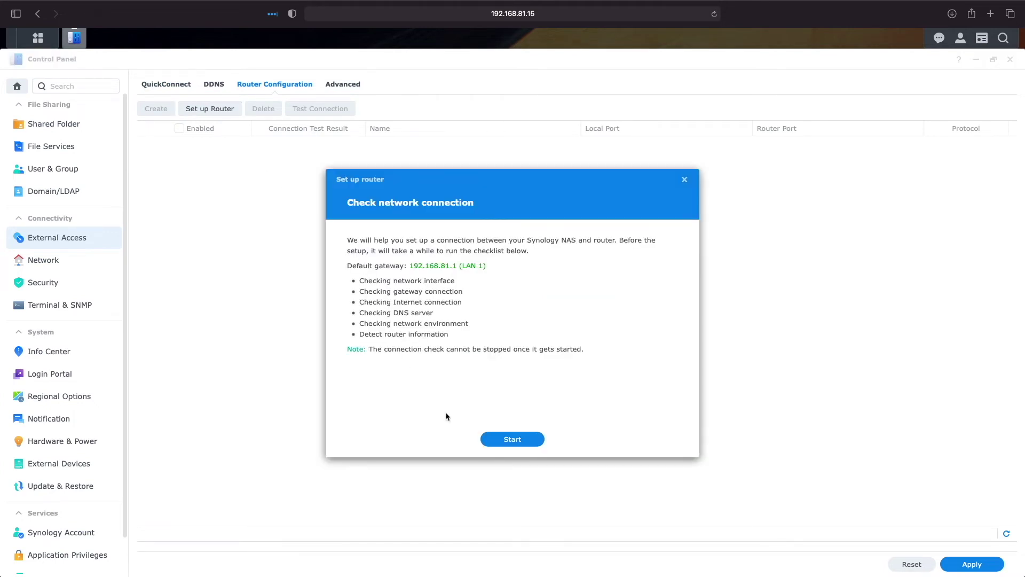
{"action": "left_click", "coordinate": [520, 445]}
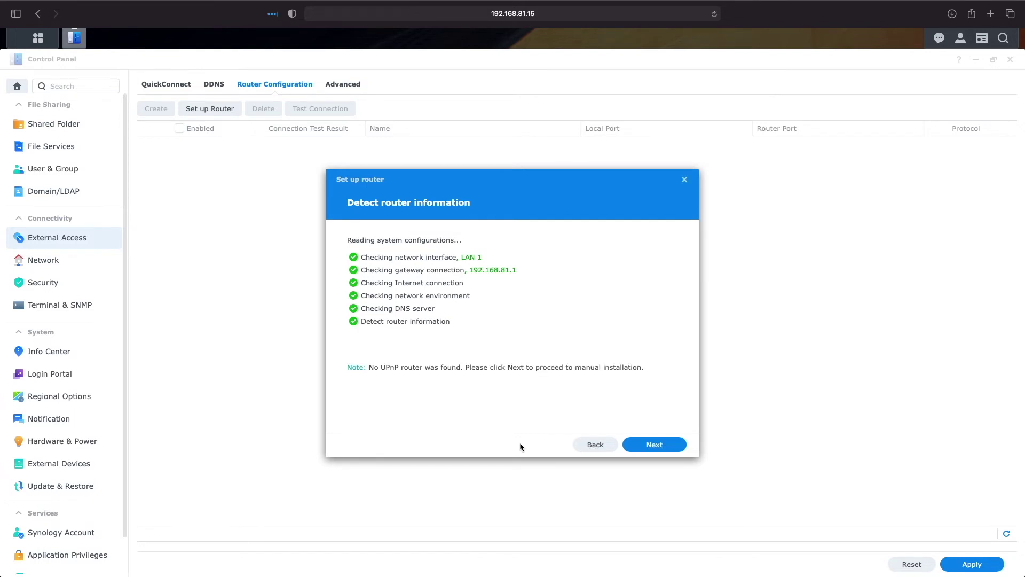
- Proceed to Manual Router Setup and browse the list of supported routers
{"action": "left_click", "coordinate": [653, 444]}
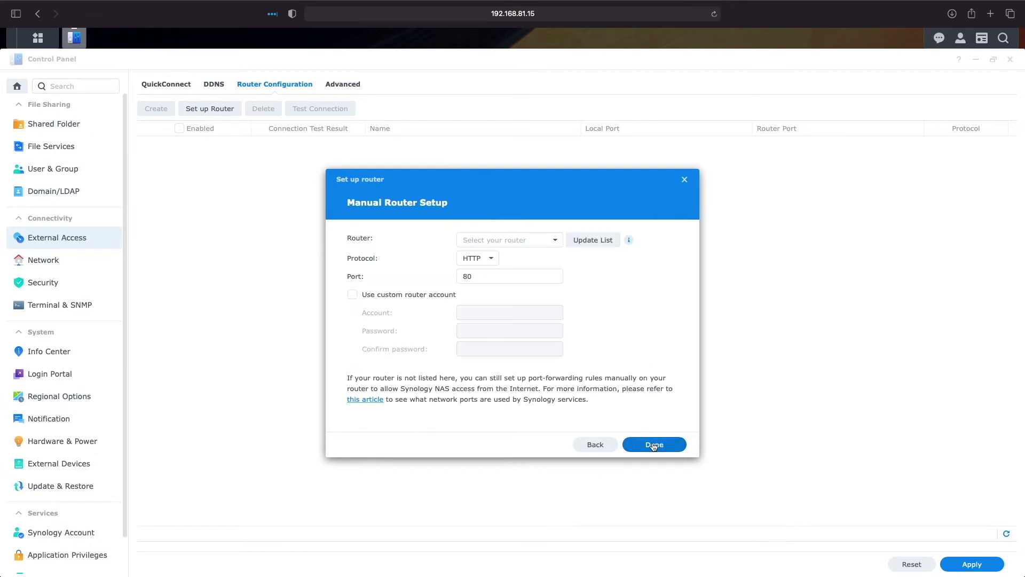
{"action": "left_click", "coordinate": [554, 242]}
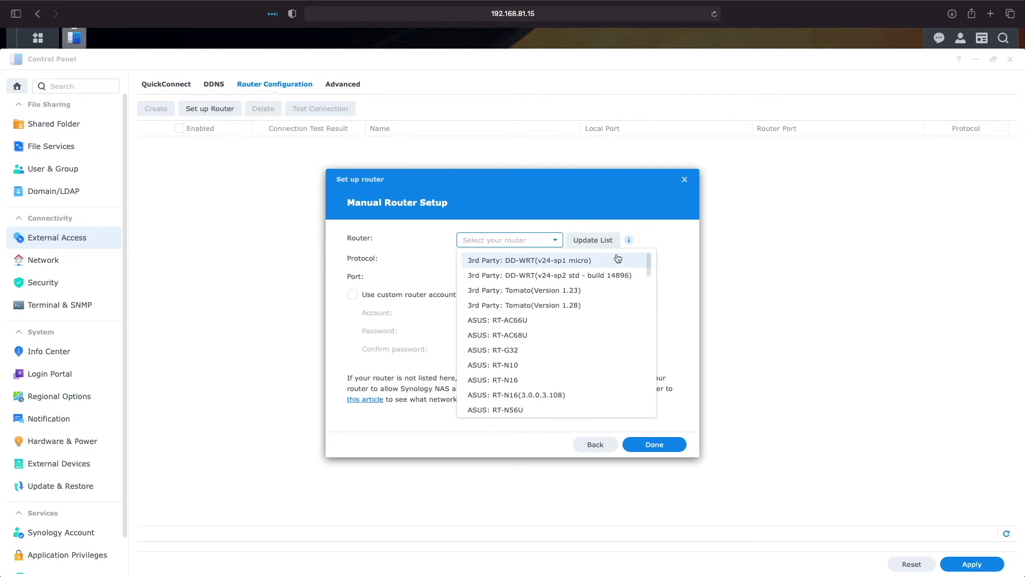
{"action": "scroll", "coordinate": [649, 268], "scroll_direction": "down", "scroll_amount": 2}
{"action": "left_click_drag", "start_coordinate": [649, 268], "coordinate": [644, 402]}
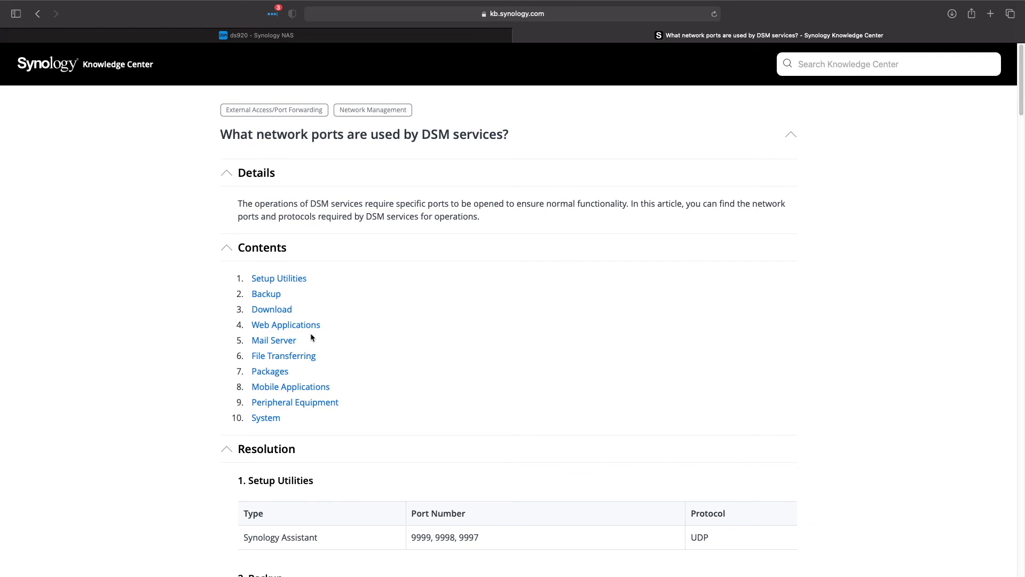
- Read the Web Applications ports (DSM 5000 HTTP, 5001 HTTPS), then close the article
{"action": "left_click", "coordinate": [307, 325]}
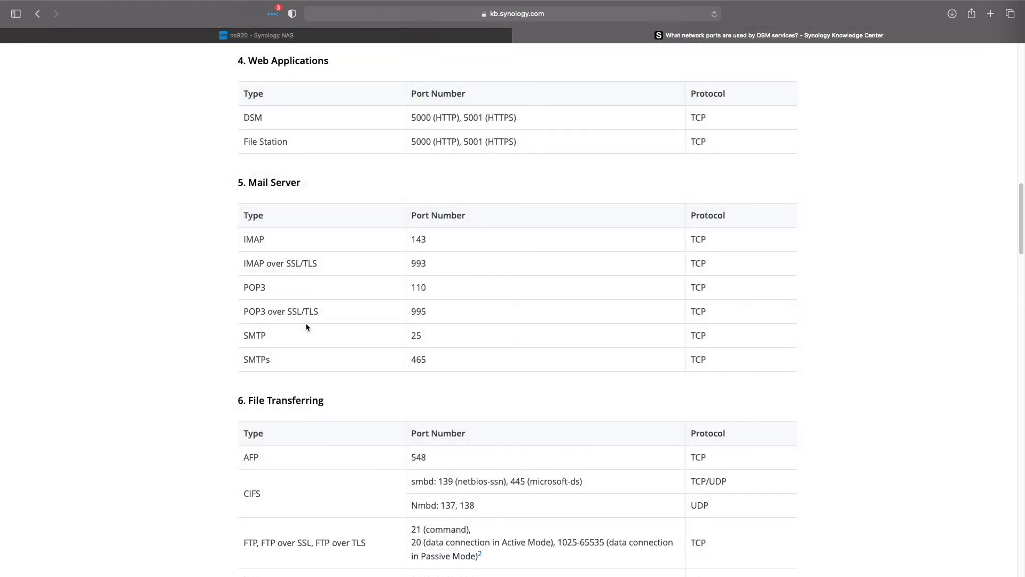
{"action": "left_click", "coordinate": [519, 36]}
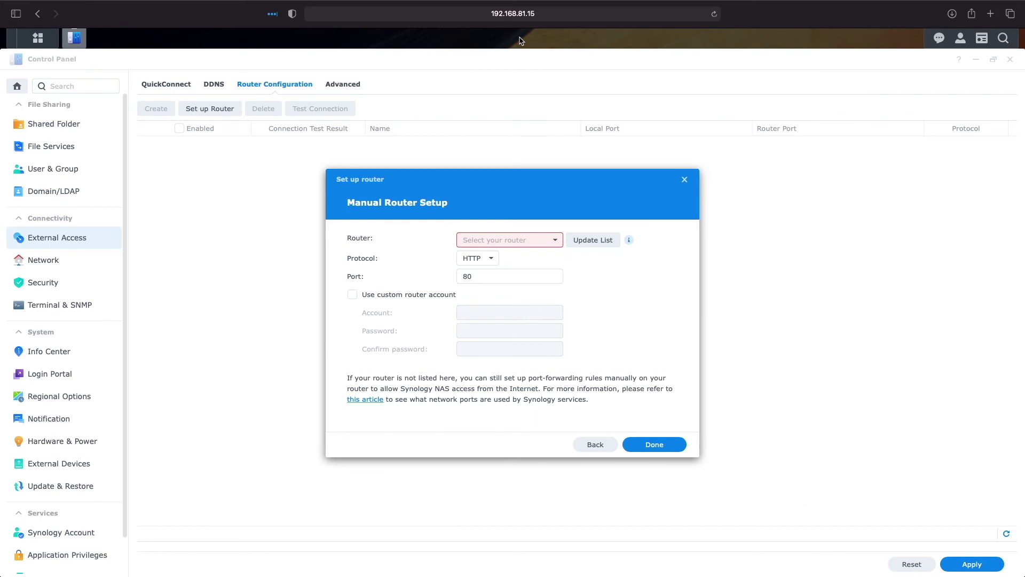
- Close the router wizard and enable Login Portal's automatic HTTP-to-HTTPS redirect, then save
{"action": "left_click", "coordinate": [684, 179]}
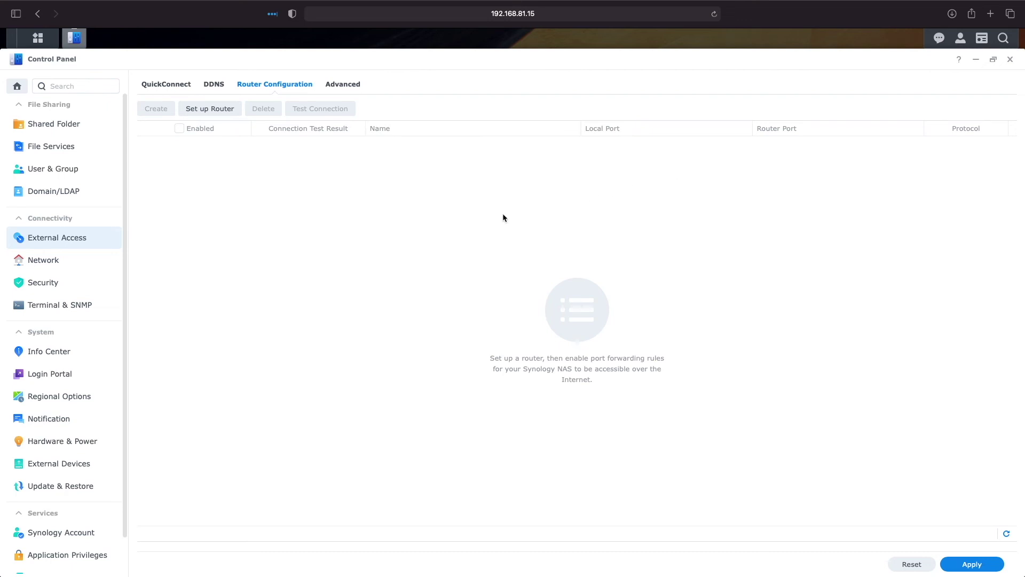
{"action": "left_click", "coordinate": [65, 375]}
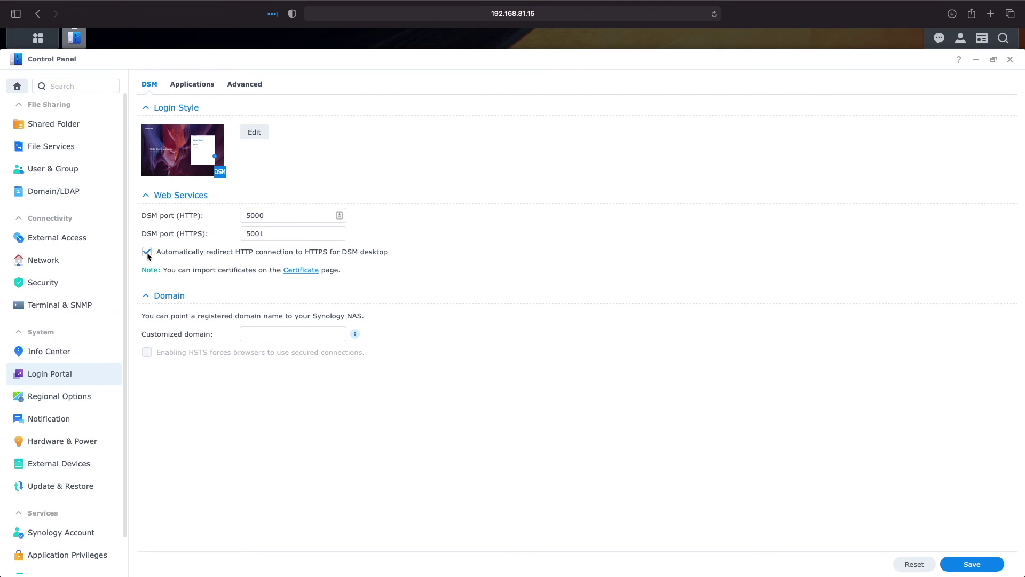
{"action": "left_click", "coordinate": [967, 565]}
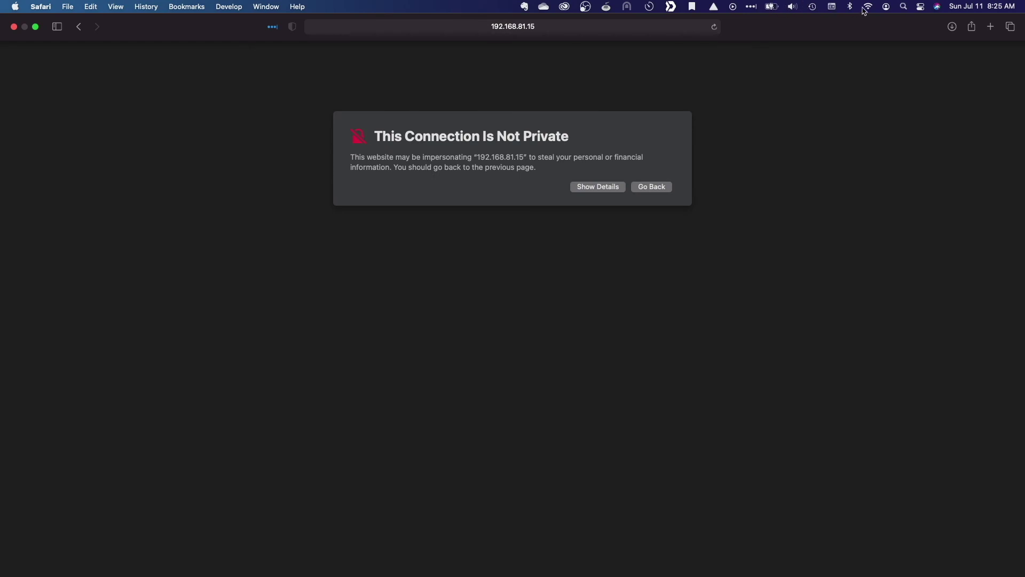
{"action": "left_click", "coordinate": [869, 7]}
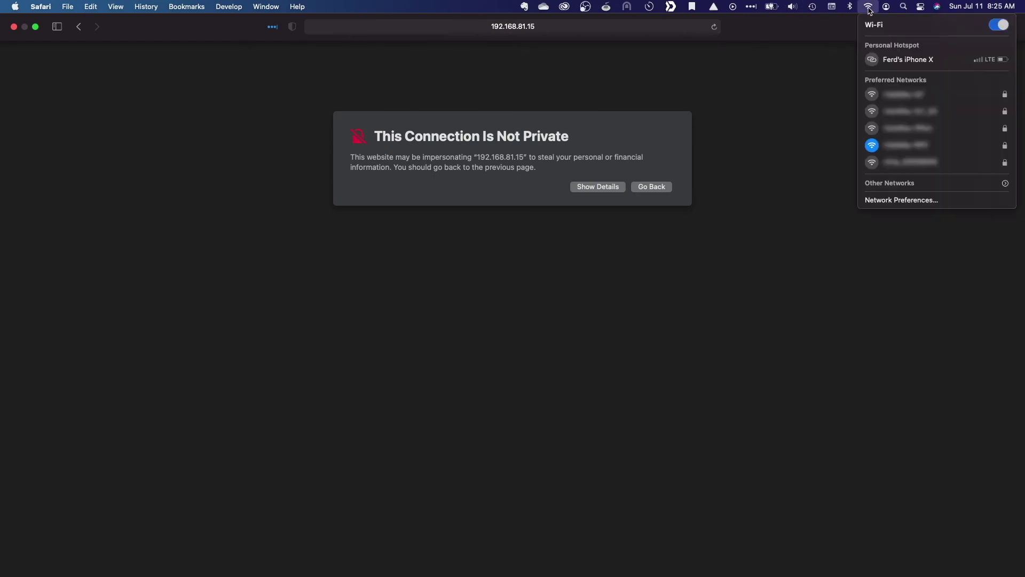
{"action": "left_click", "coordinate": [895, 61]}
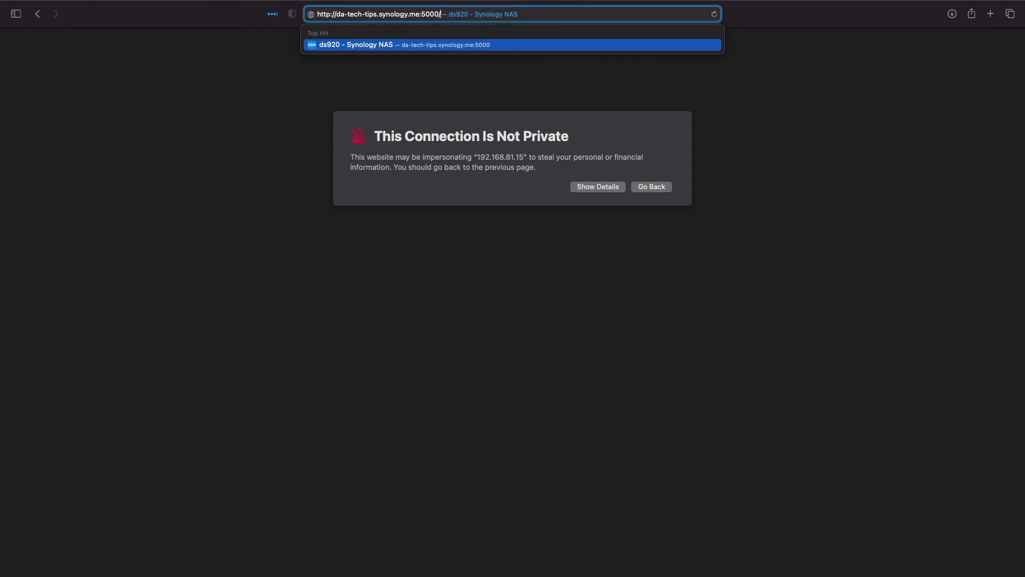
{"action": "key", "text": "Return"}
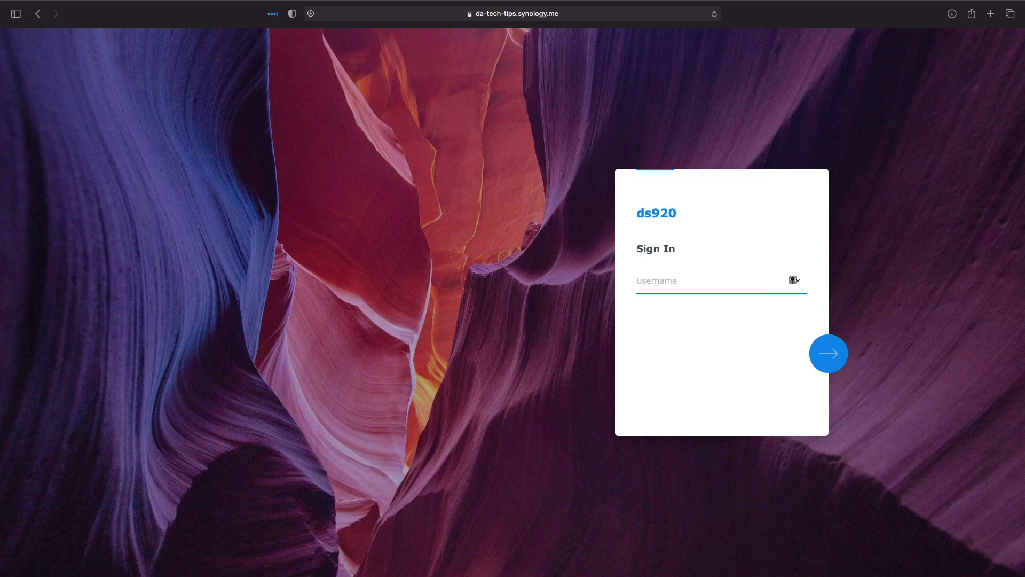
- Inspect the site's certificate to confirm the HTTPS connection is valid
{"action": "left_click", "coordinate": [469, 14]}
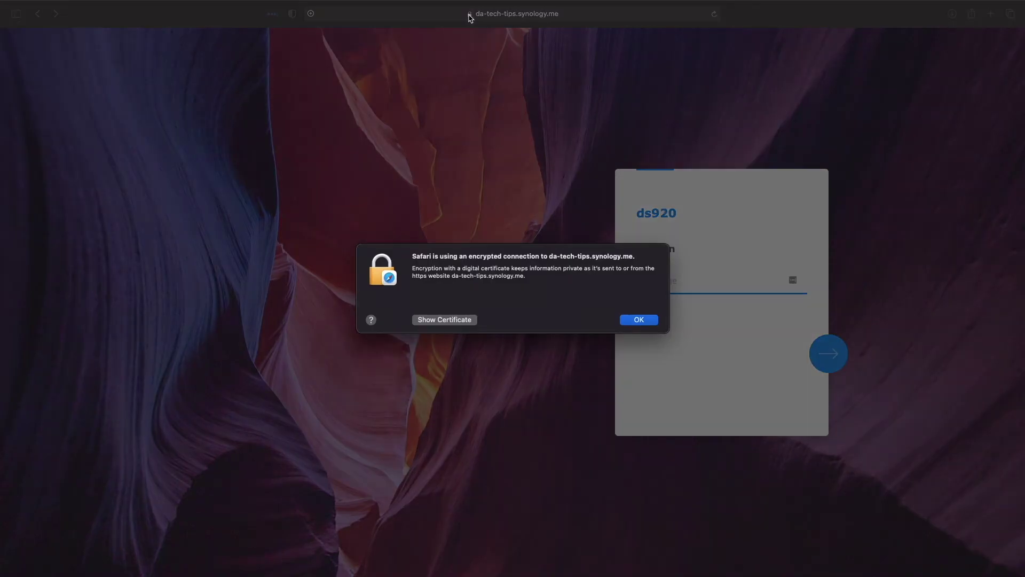
{"action": "left_click", "coordinate": [458, 322]}
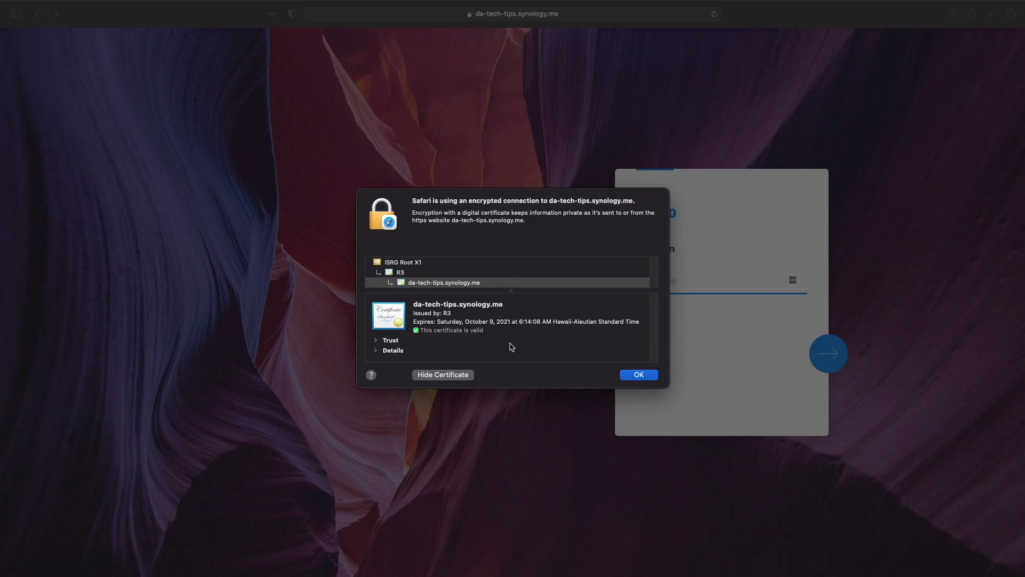
{"action": "left_click", "coordinate": [641, 373]}
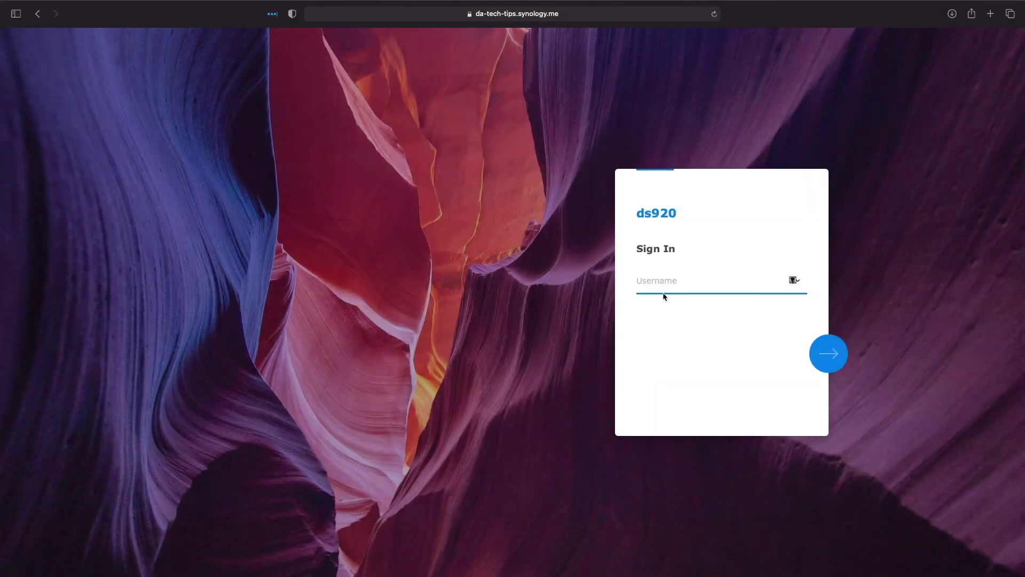
- Sign in to the ds920 NAS with the admin username and password
{"action": "type", "text": "dsadmin"}
{"action": "key", "text": "Return"}
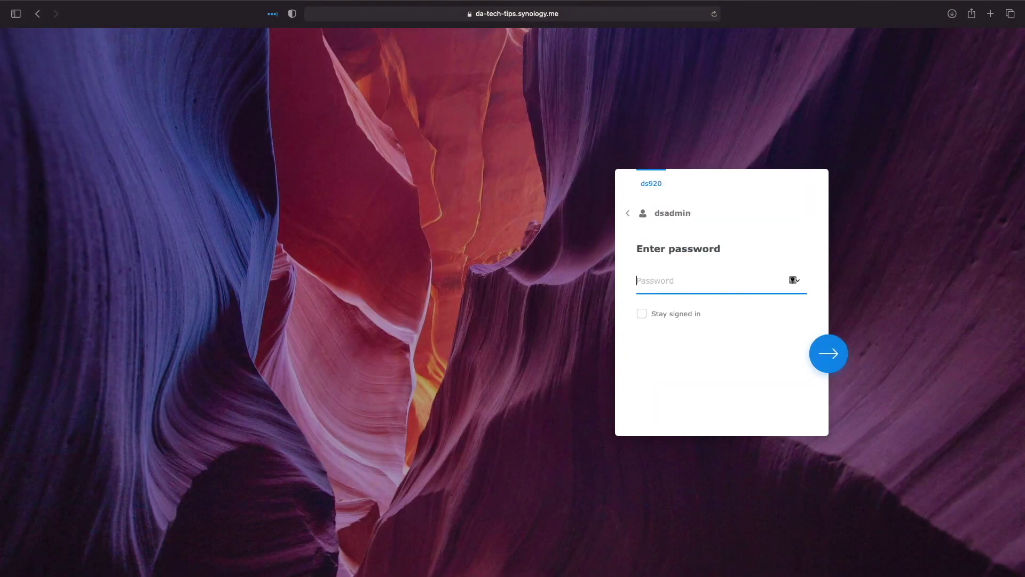
{"action": "type", "text": "•••••••••"}
{"action": "key", "text": "Return"}
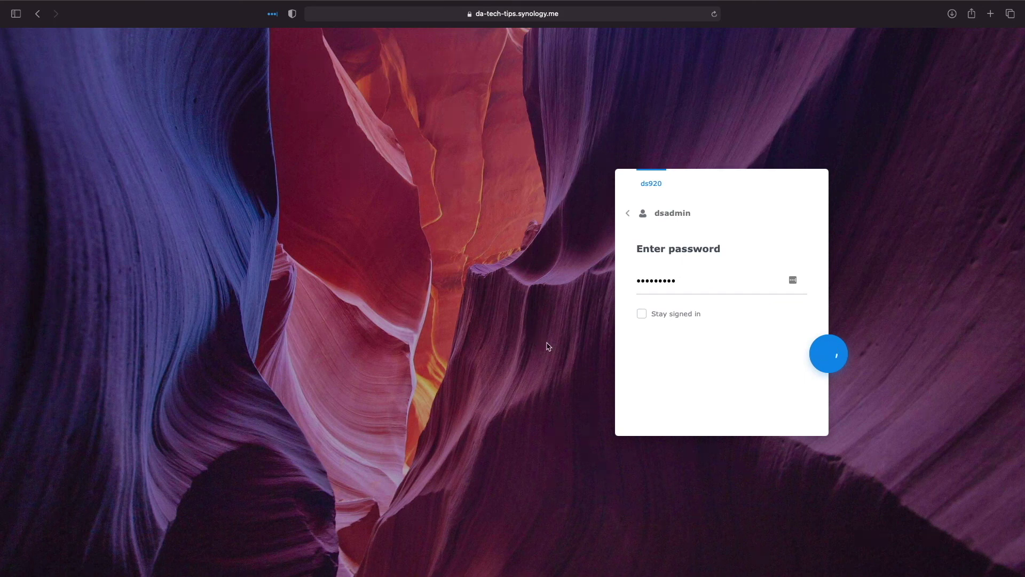